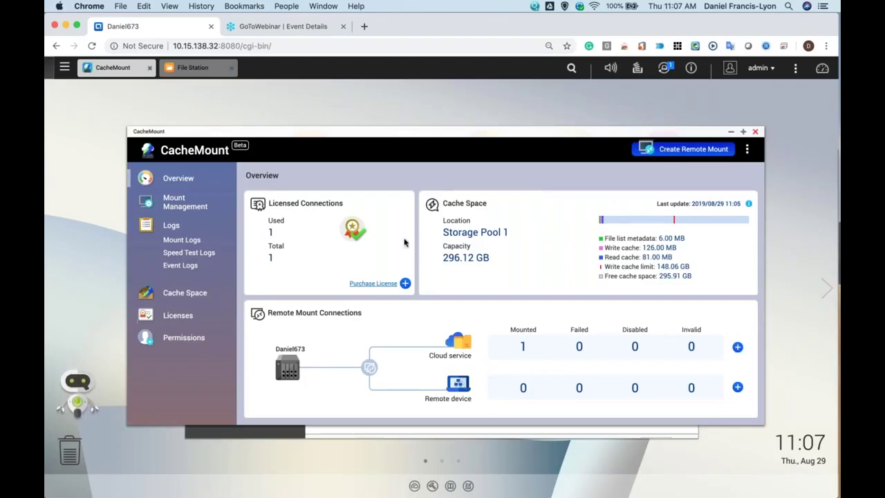
Review CacheMount's mount management, cache space, licenses and permissions pages, and return to the overview
click(178, 201)
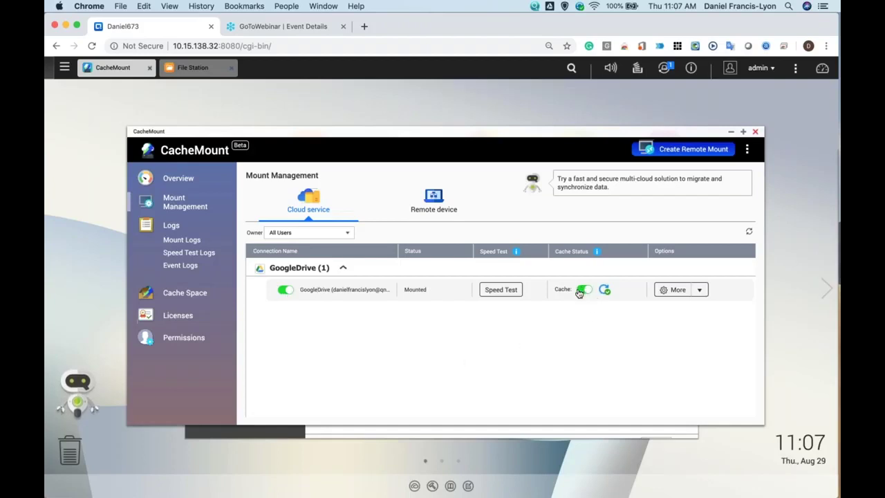
click(181, 296)
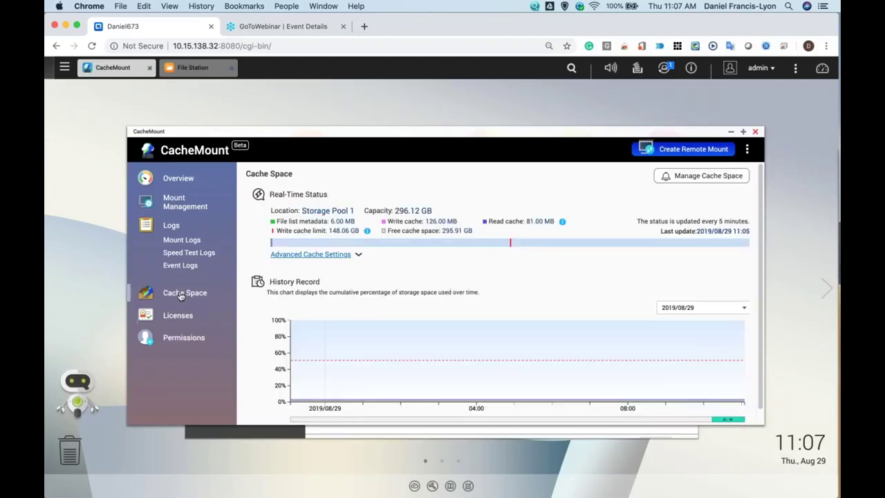
mouse_move(387, 374)
click(181, 315)
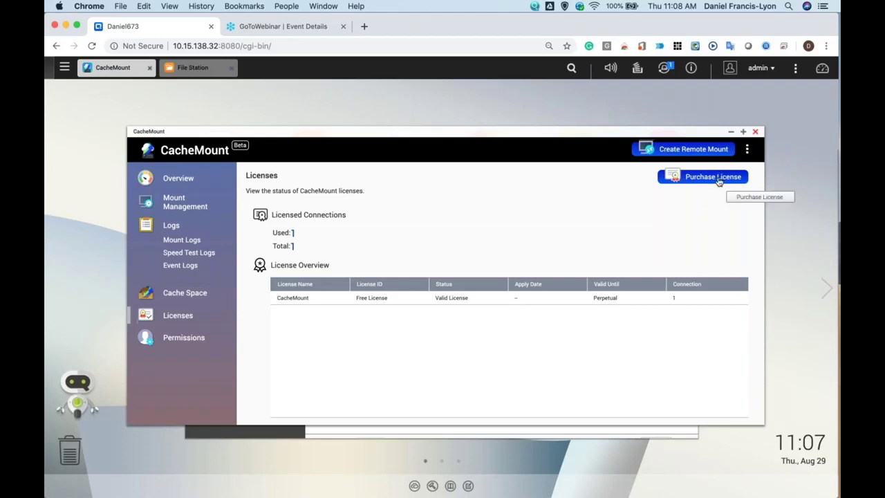
click(170, 339)
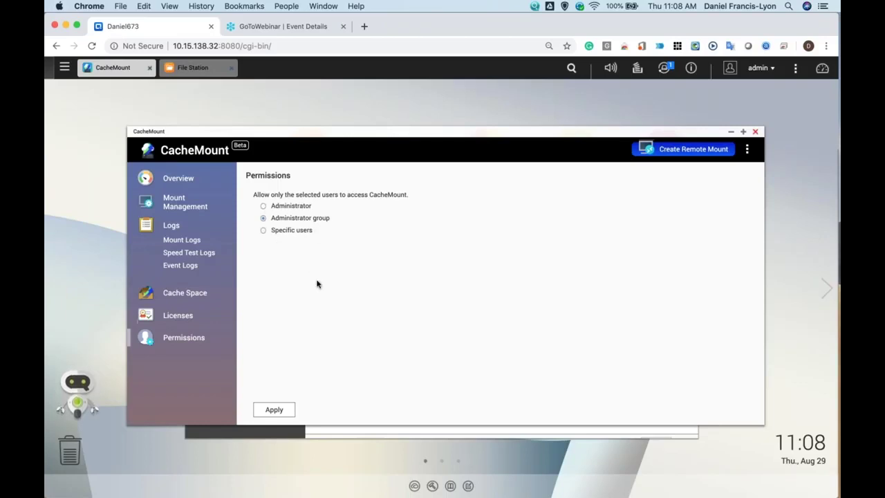
click(188, 181)
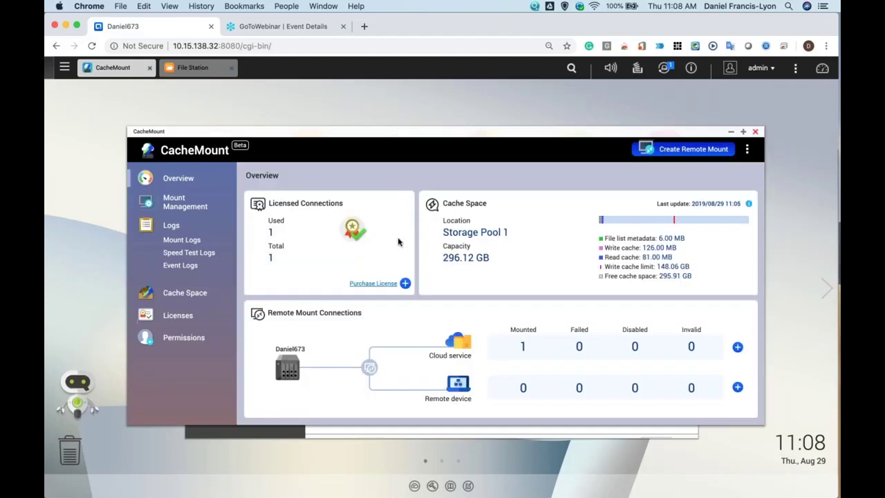
Start a new cloud service mount for GoogleDrive and allow HybridMount to access the second listed Google account
click(738, 348)
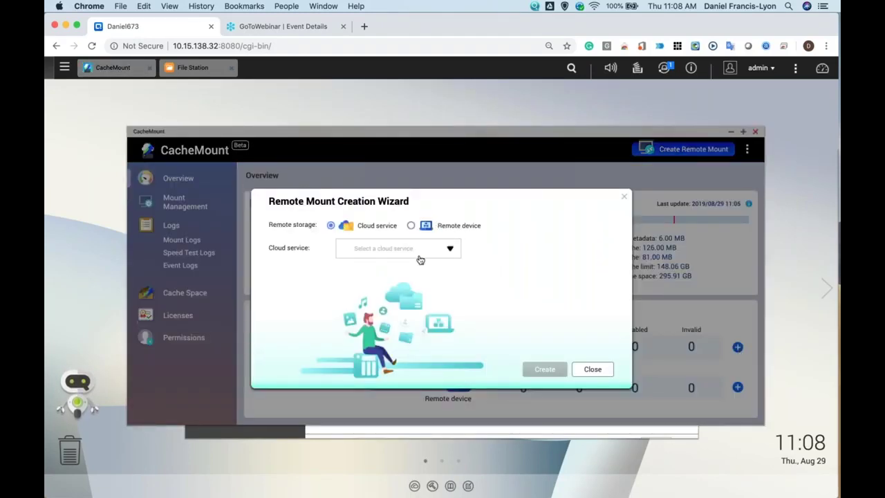
click(450, 250)
scroll(398, 327, down, 3)
scroll(387, 352, down, 2)
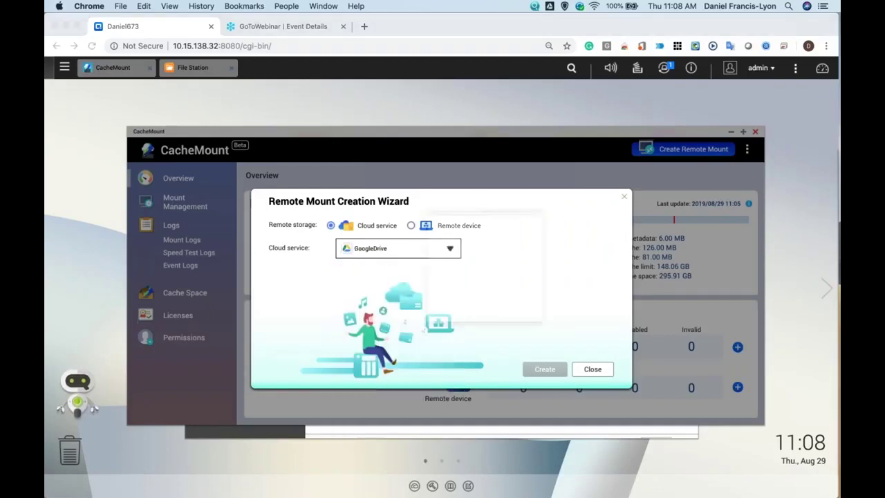
click(385, 351)
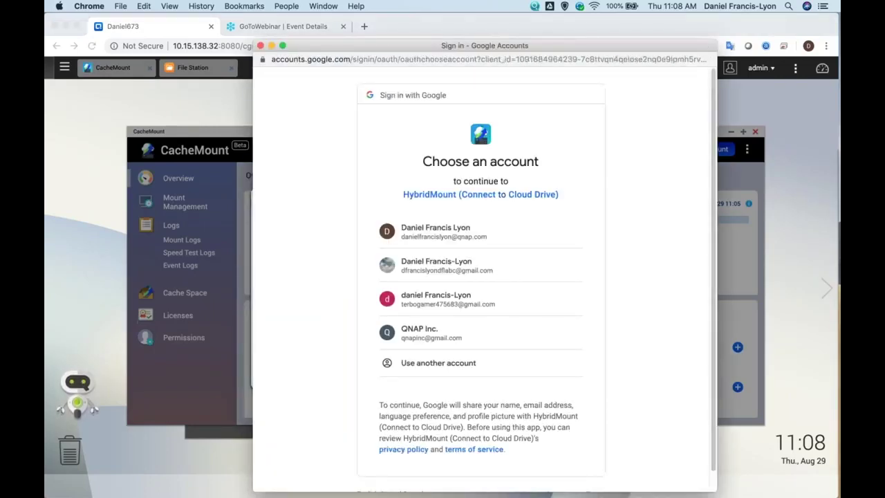
click(466, 273)
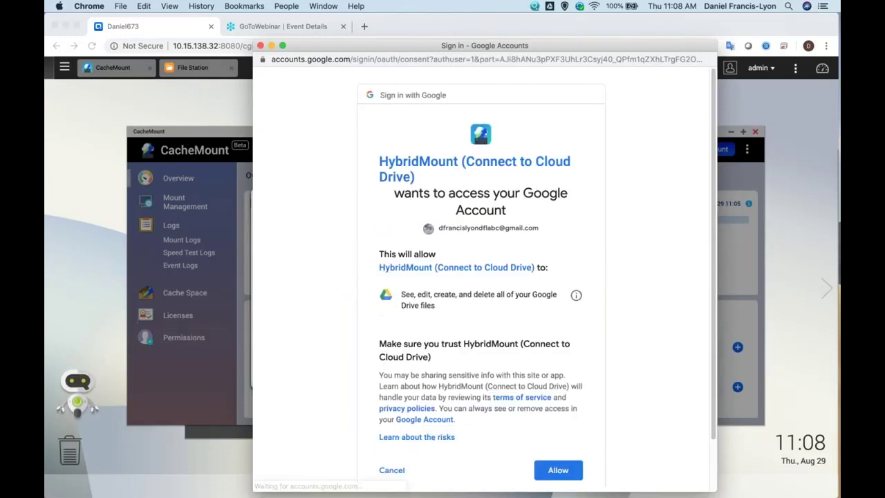
click(560, 472)
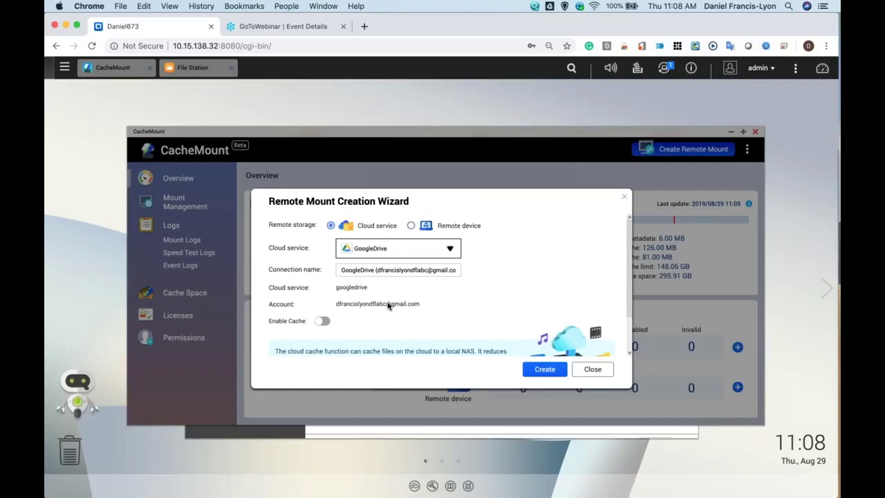
Try to enable the cache for the new GoogleDrive connection, and create the remote mount with the cache off
click(322, 322)
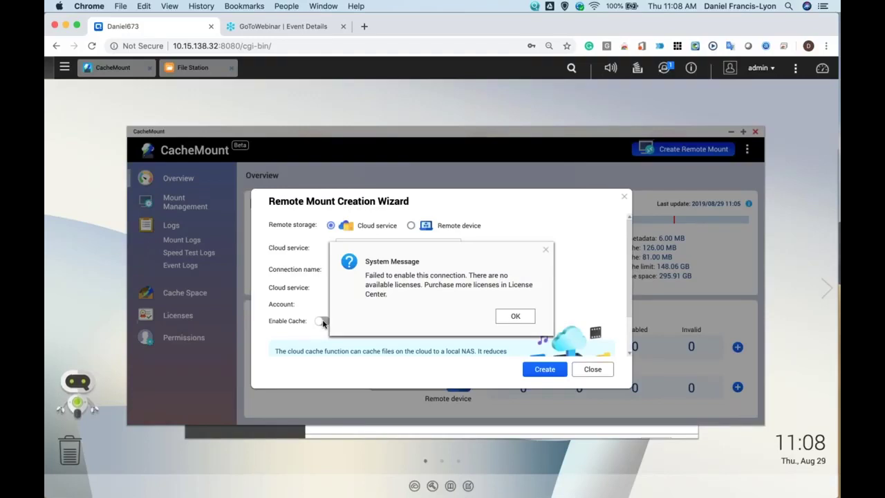
click(545, 250)
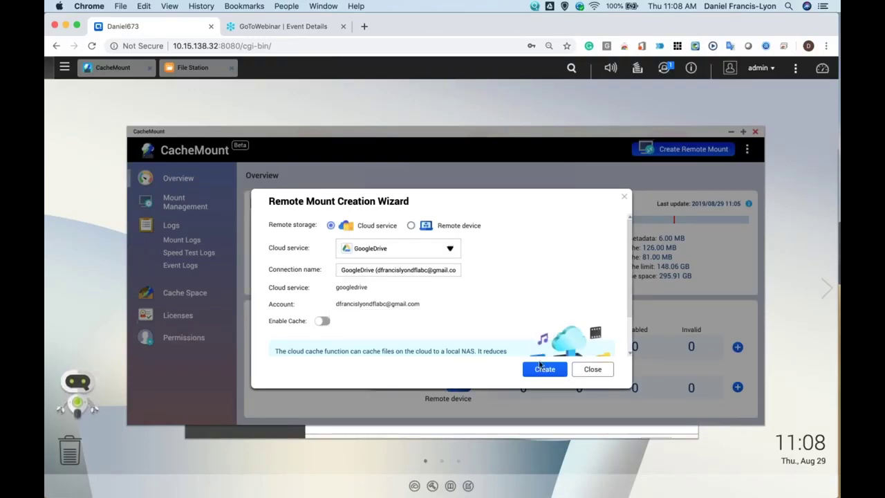
click(545, 369)
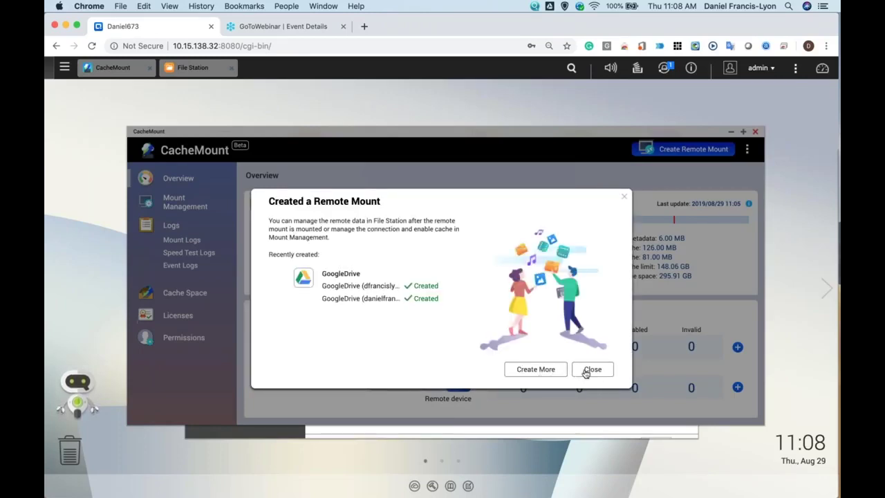
click(592, 369)
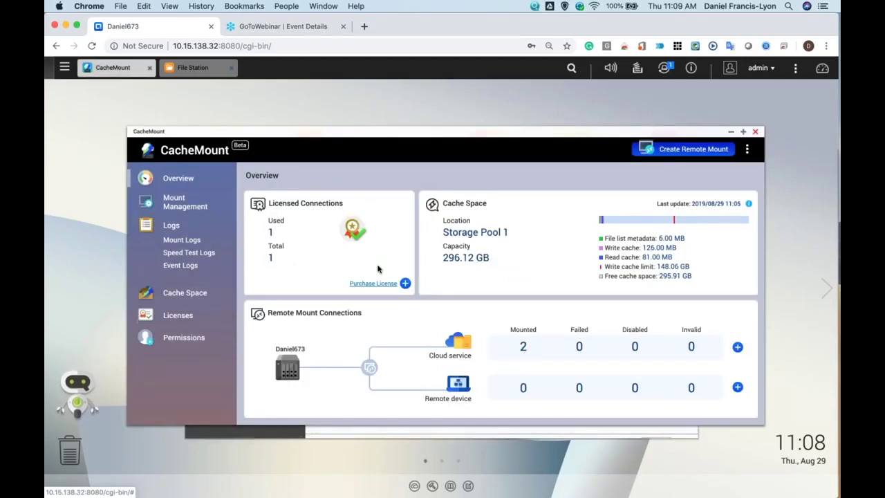
Check the GoogleDrive connections in Mount Management and look for them in File Station's folder tree
click(178, 206)
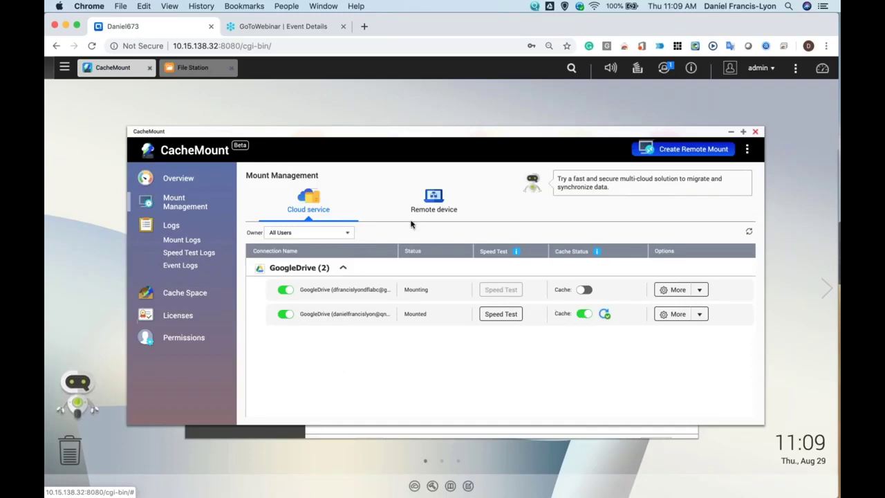
click(186, 75)
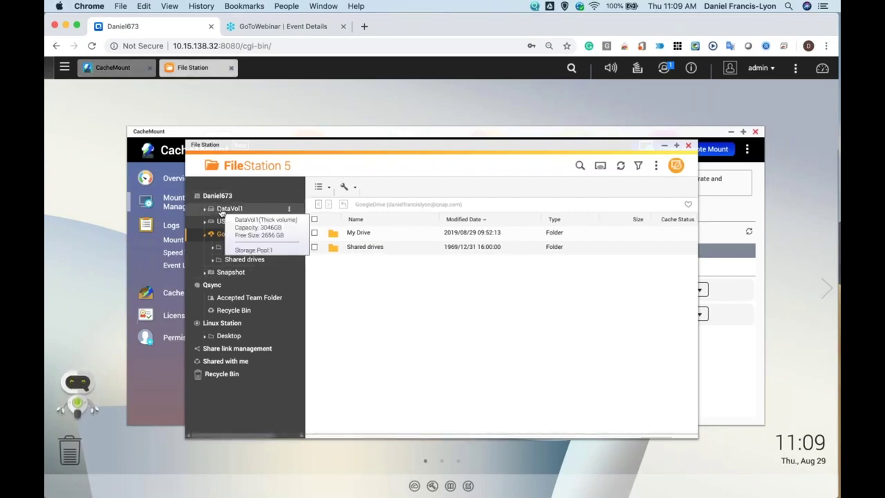
click(205, 208)
scroll(252, 284, down, 5)
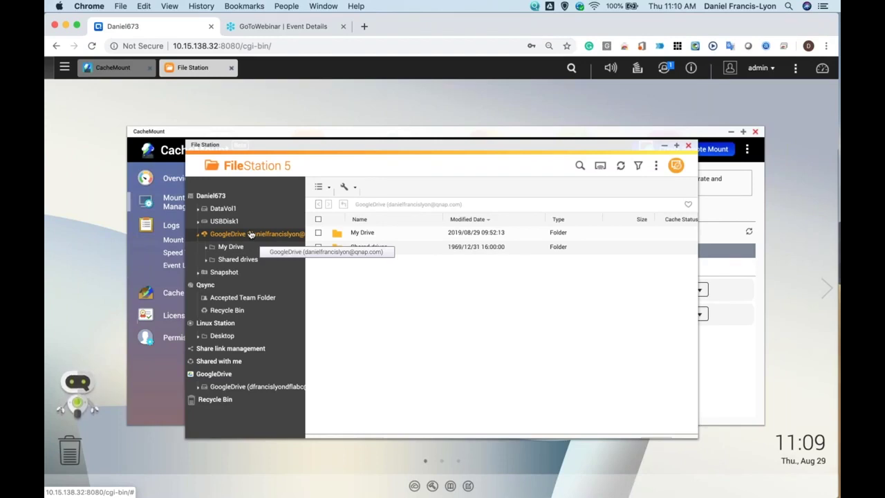
Switch to QuDedupExTool and open Backup 2.qdff from My Drive in the GoogleDrive share on 10.15.138.32
mouse_move(563, 492)
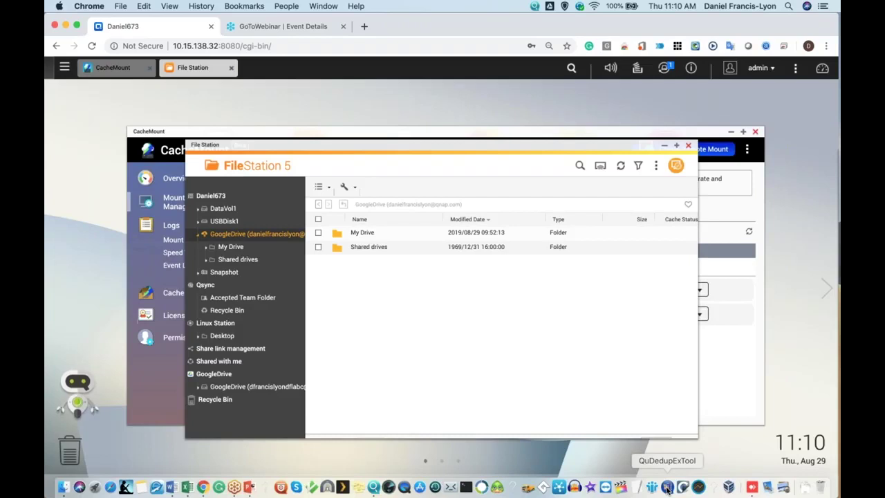
click(667, 488)
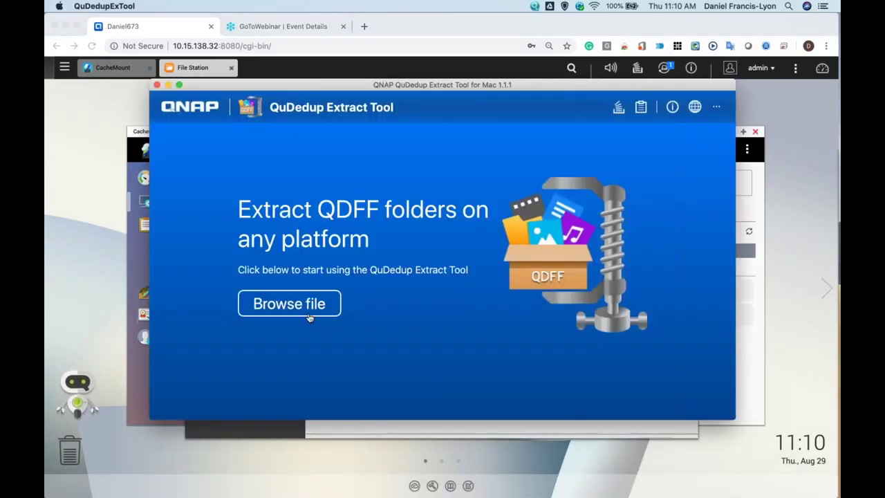
click(296, 310)
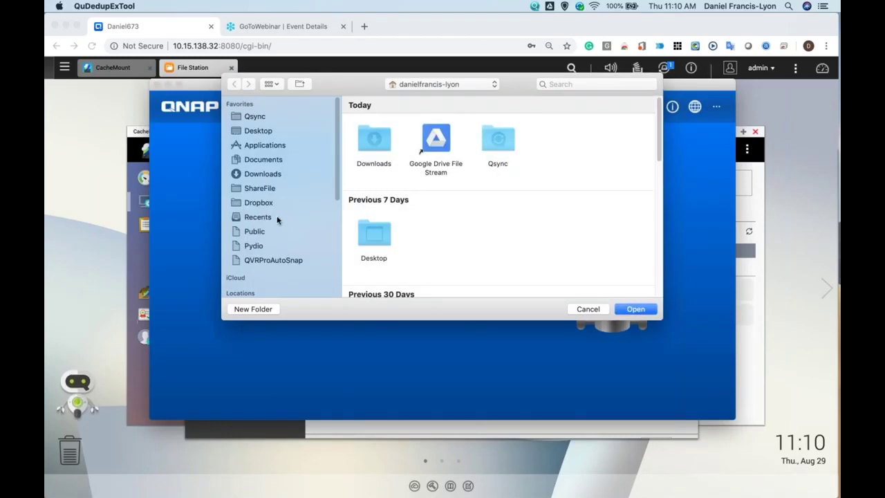
scroll(283, 263, down, 3)
click(275, 290)
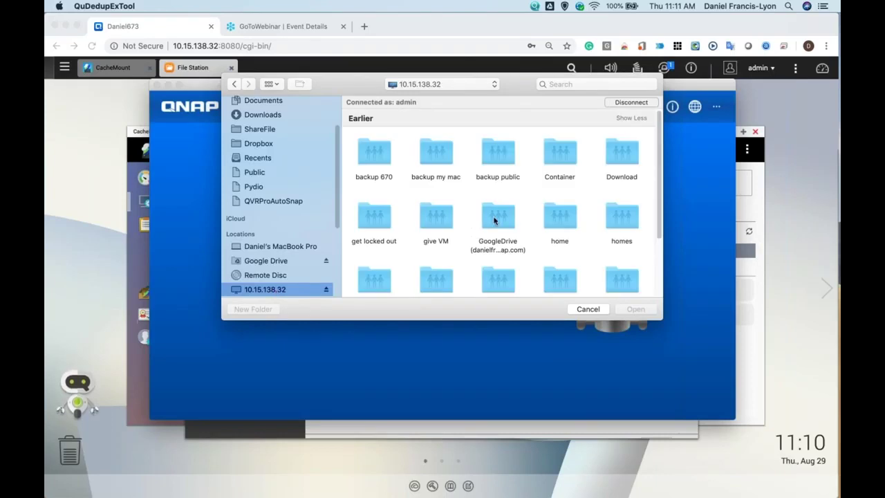
double_click(494, 220)
click(377, 146)
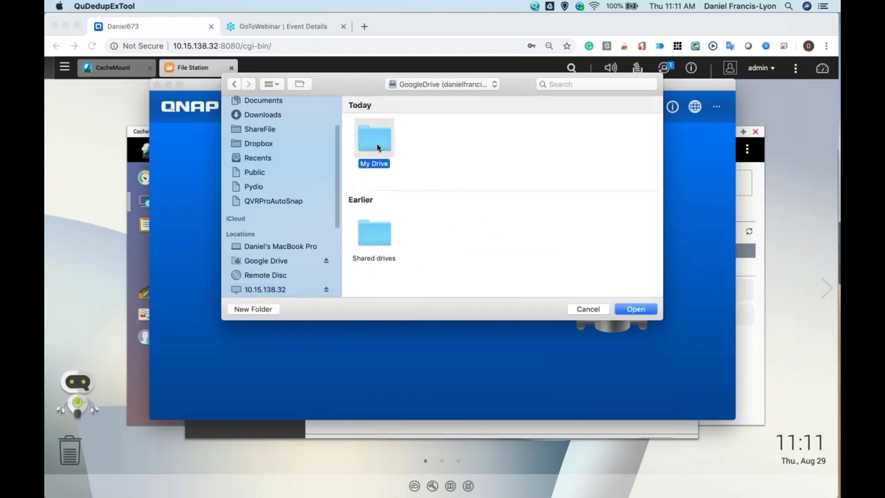
double_click(377, 147)
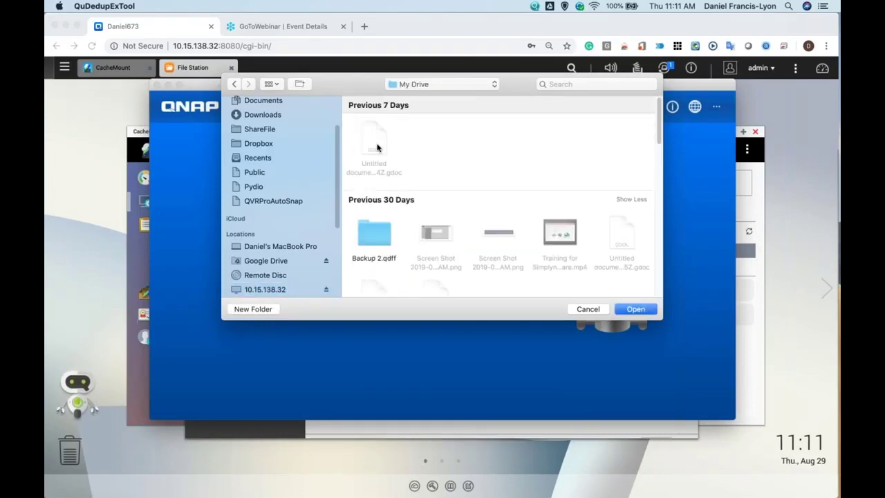
click(373, 233)
click(633, 312)
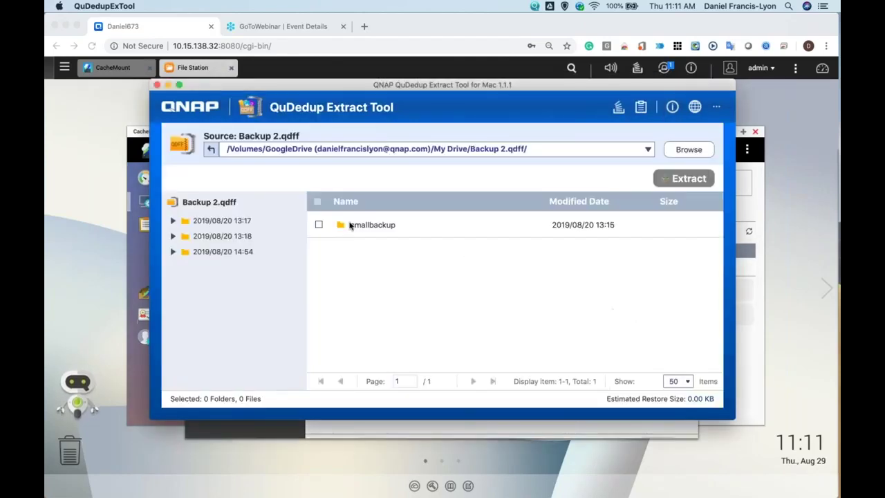
In the 2019/08/20 13:18 version, select IMG_20190619_092904.jpg and IMG_20190620_081247.jpg inside smallbackup's july 2019 cdw floor walk folder
click(214, 236)
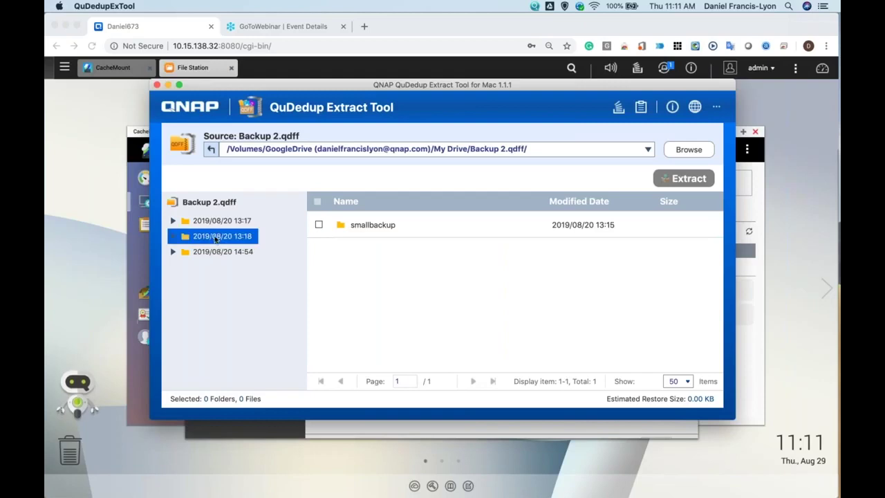
click(222, 251)
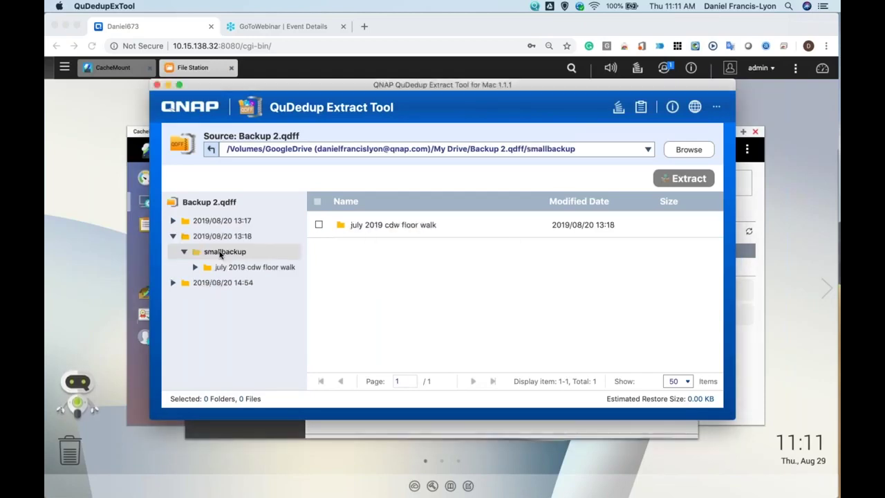
double_click(369, 227)
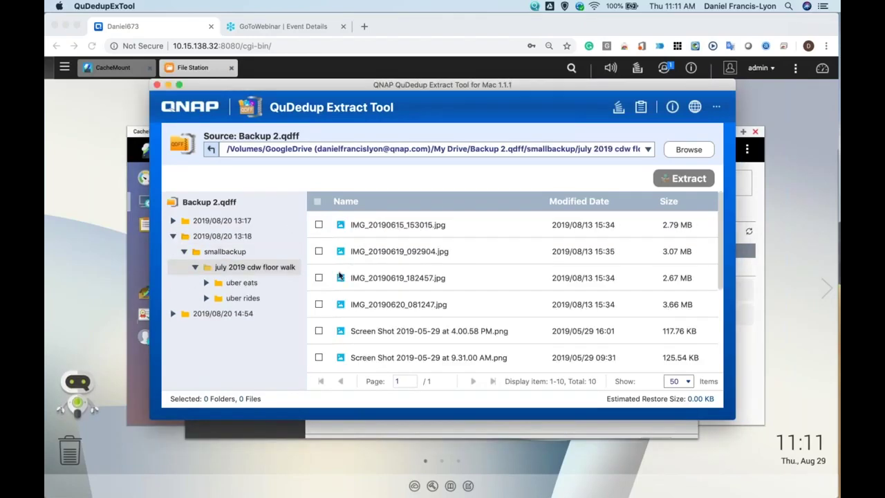
click(318, 251)
click(319, 304)
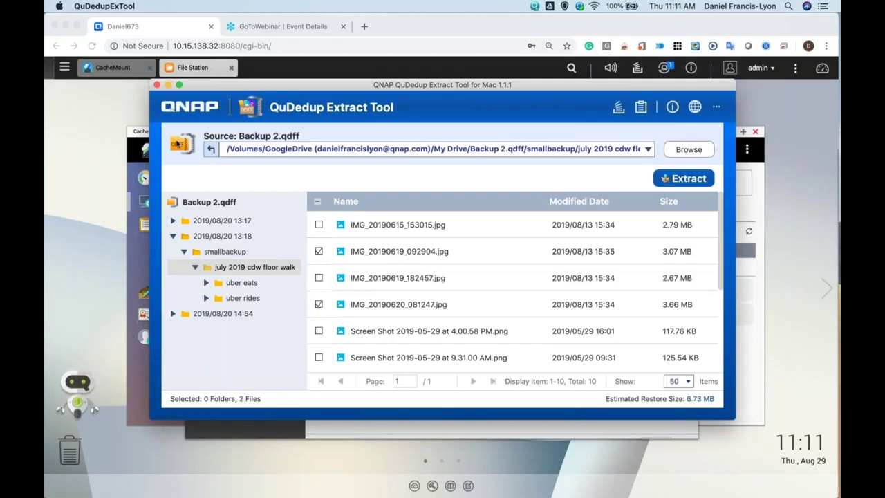
Close the QuDedup Extract Tool and bring the CacheMount window in front of File Station
click(157, 85)
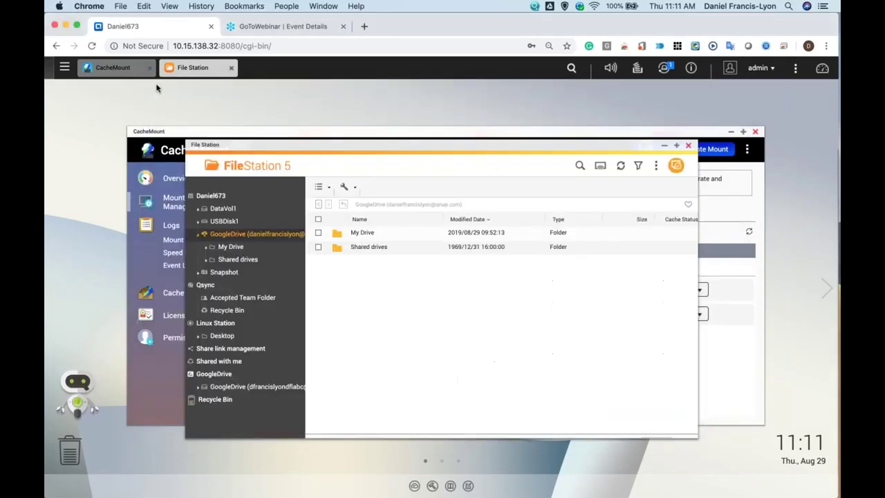
click(204, 131)
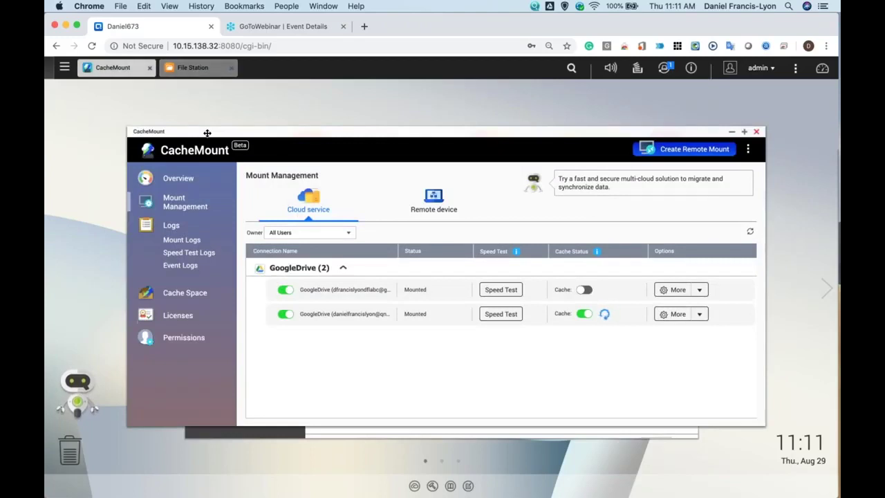